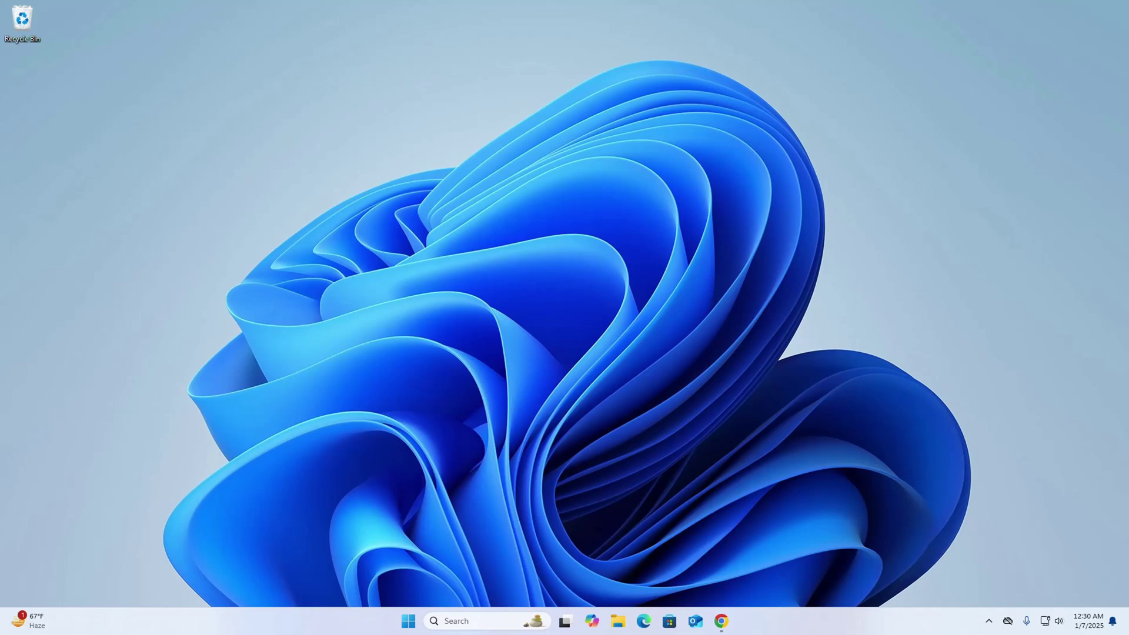
- Restore the Chrome window showing the nodejs.org home page
left_click(721, 621)
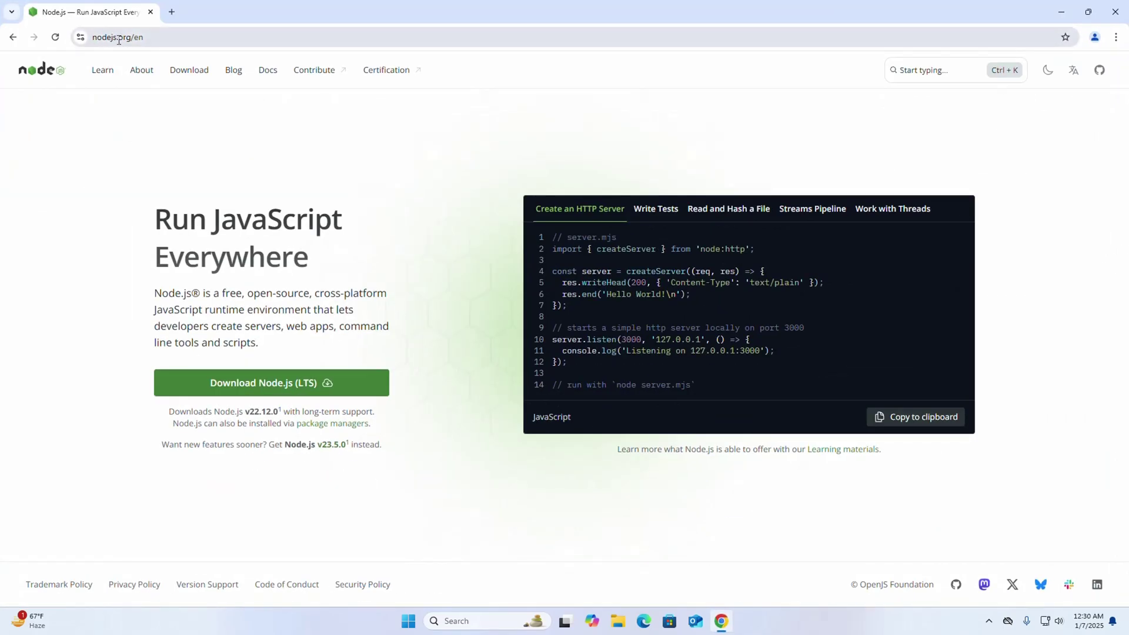
- Go to the Download Node.js page and keep v22.12.0 (LTS) as the version
left_click(190, 74)
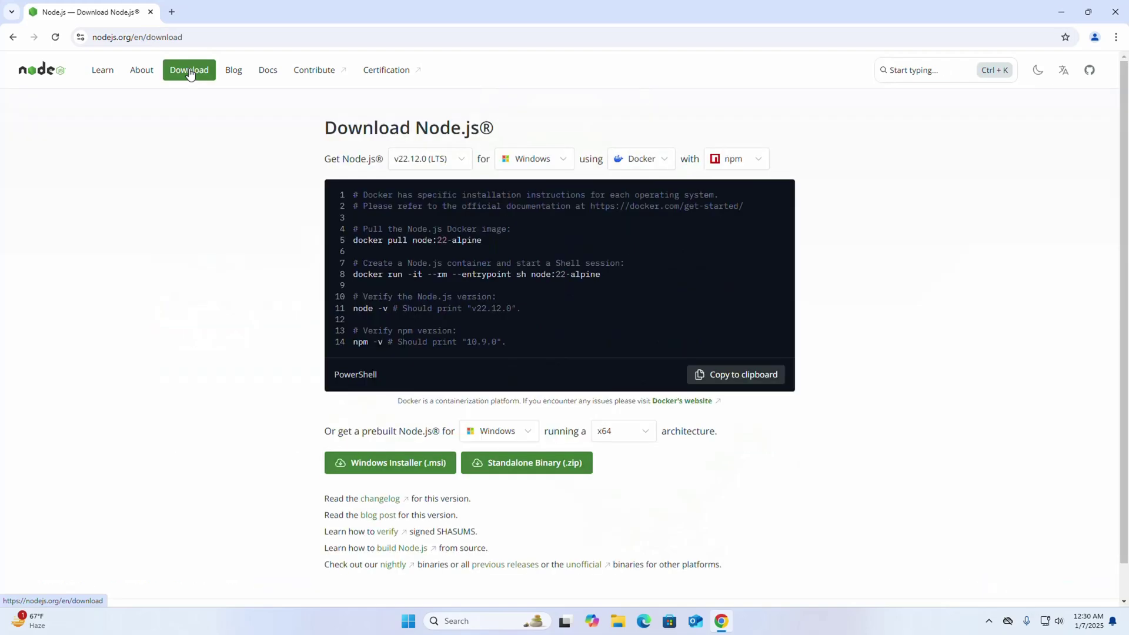
scroll(216, 226, "down", 1)
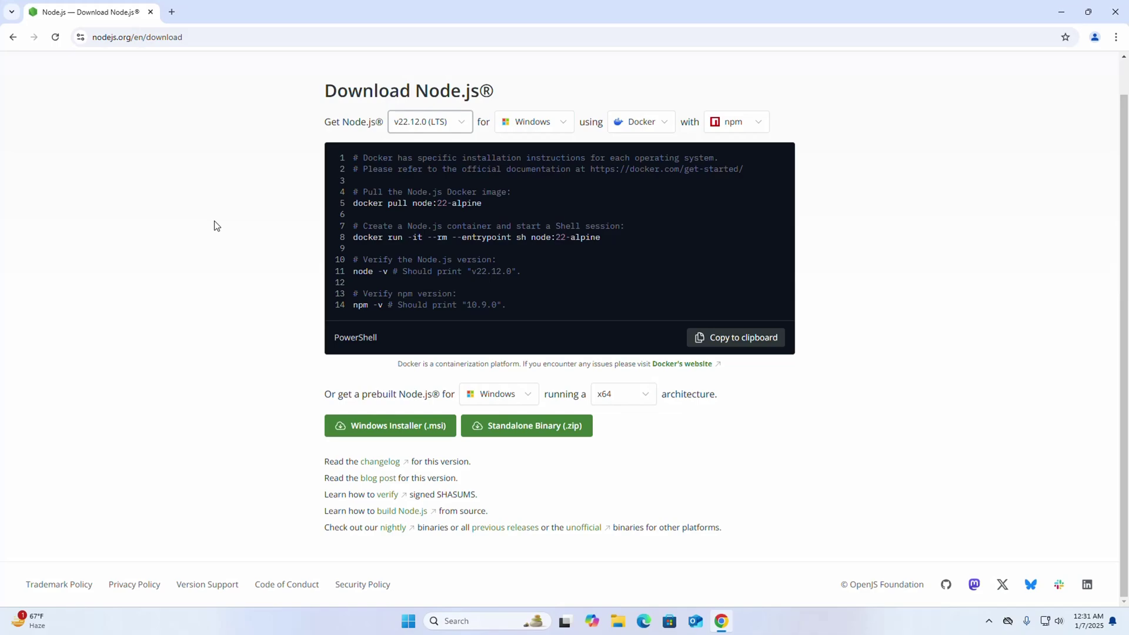
left_click(464, 125)
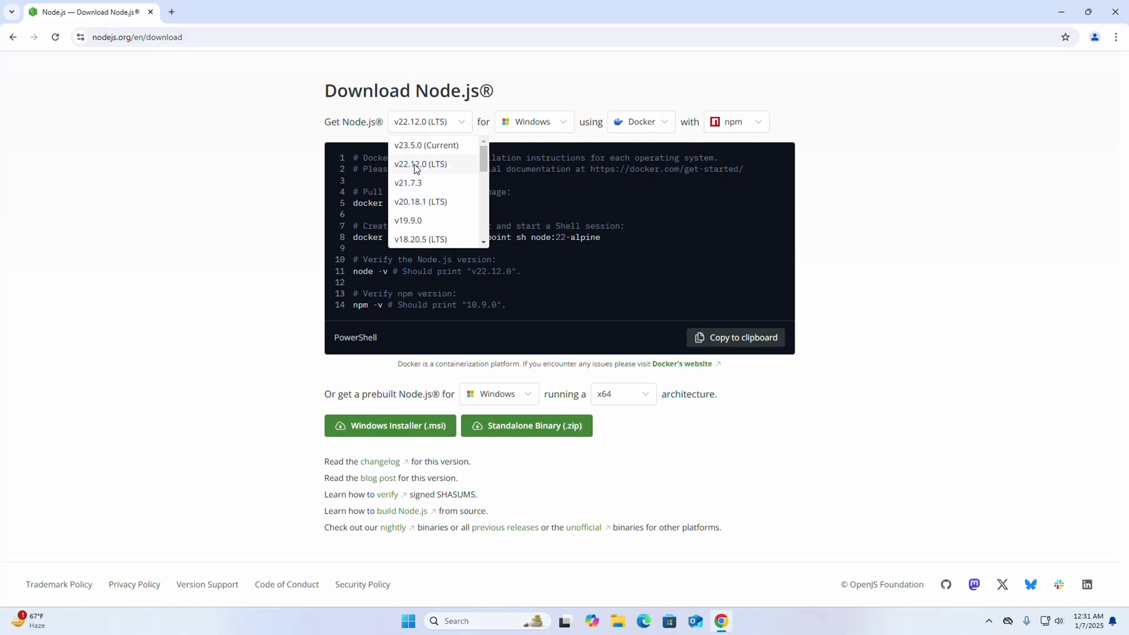
left_click(444, 163)
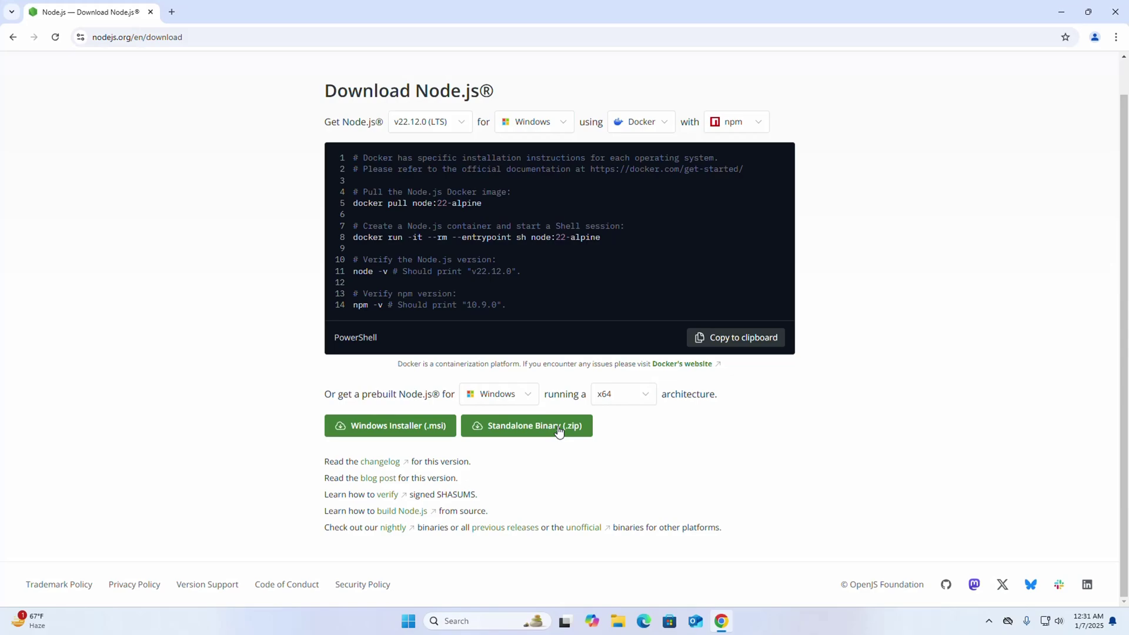
- Keep Windows and x64, then download the Windows Installer (.msi), node-v22.12.0-x64.msi
left_click(513, 400)
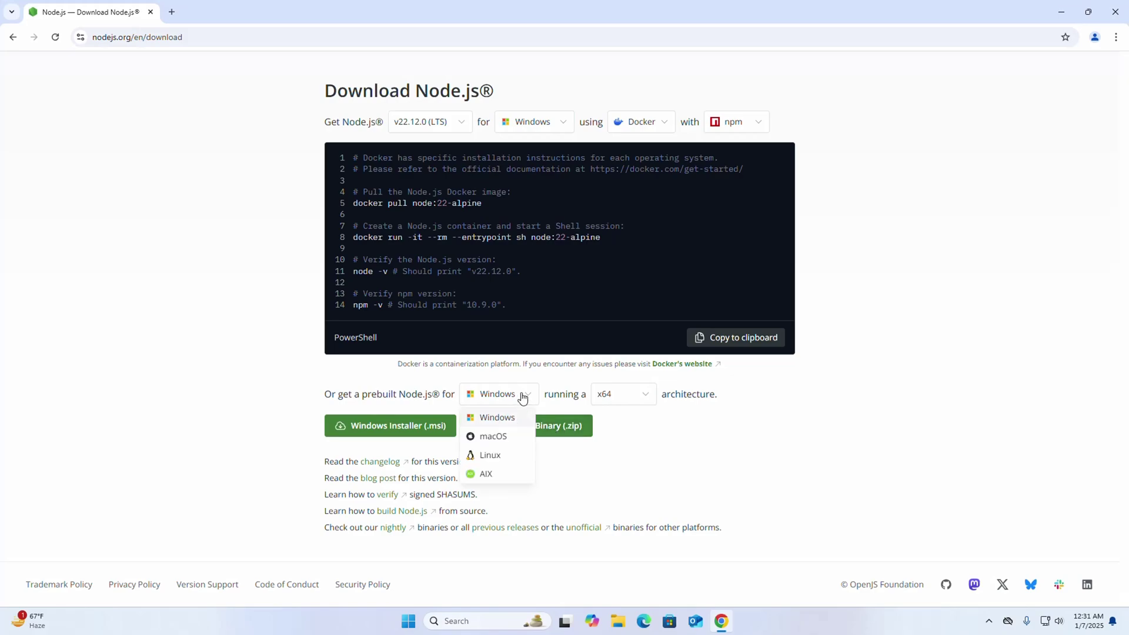
left_click(493, 419)
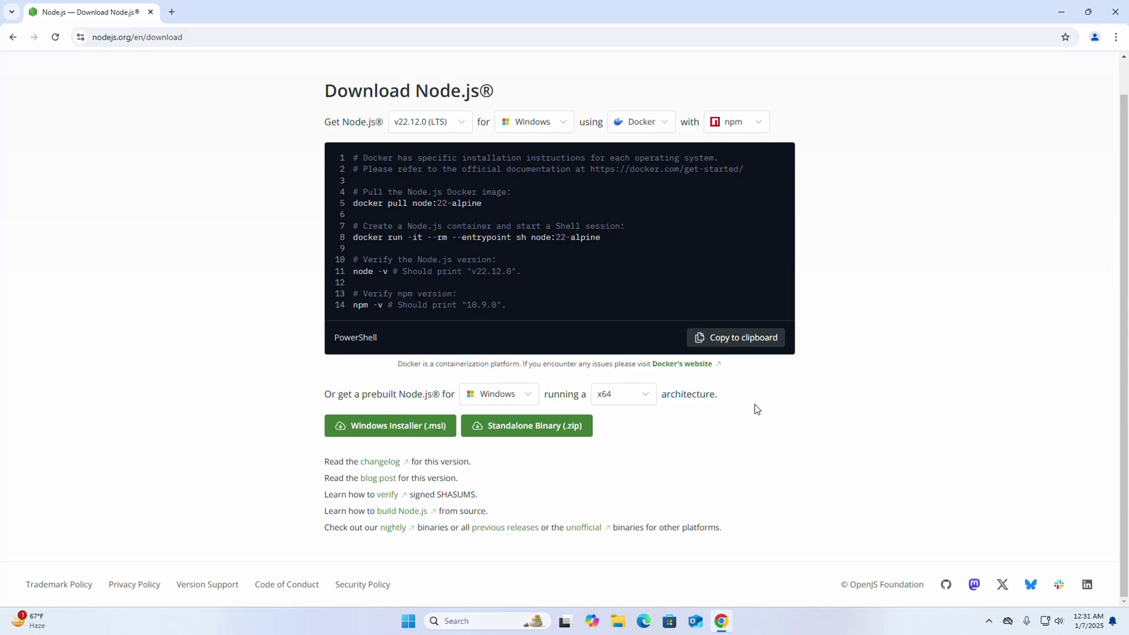
left_click(638, 395)
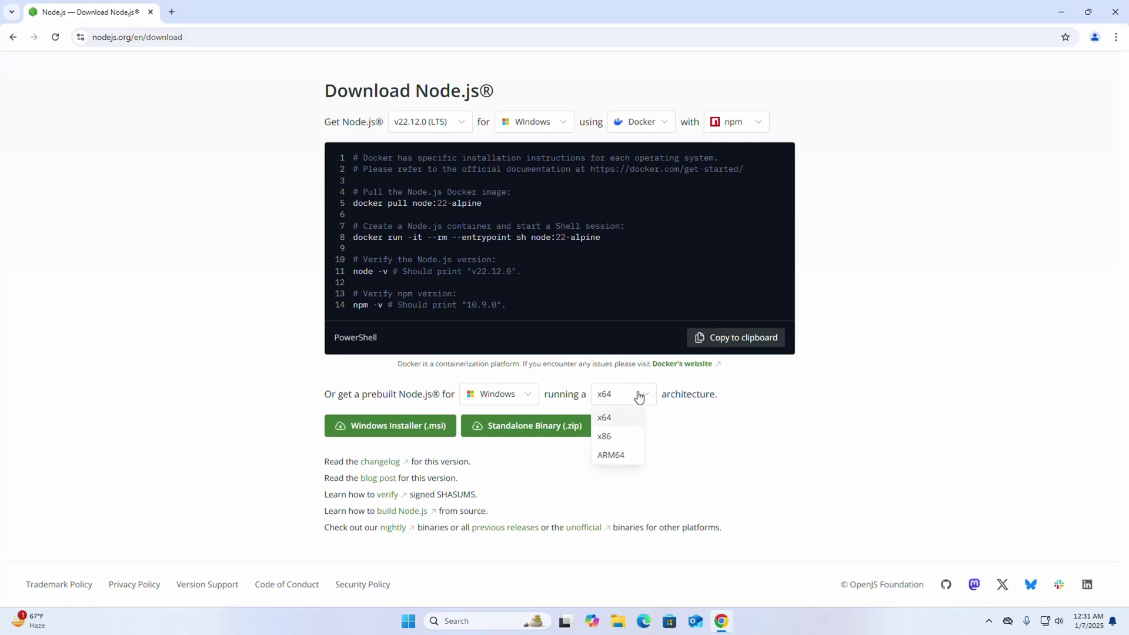
left_click(606, 425)
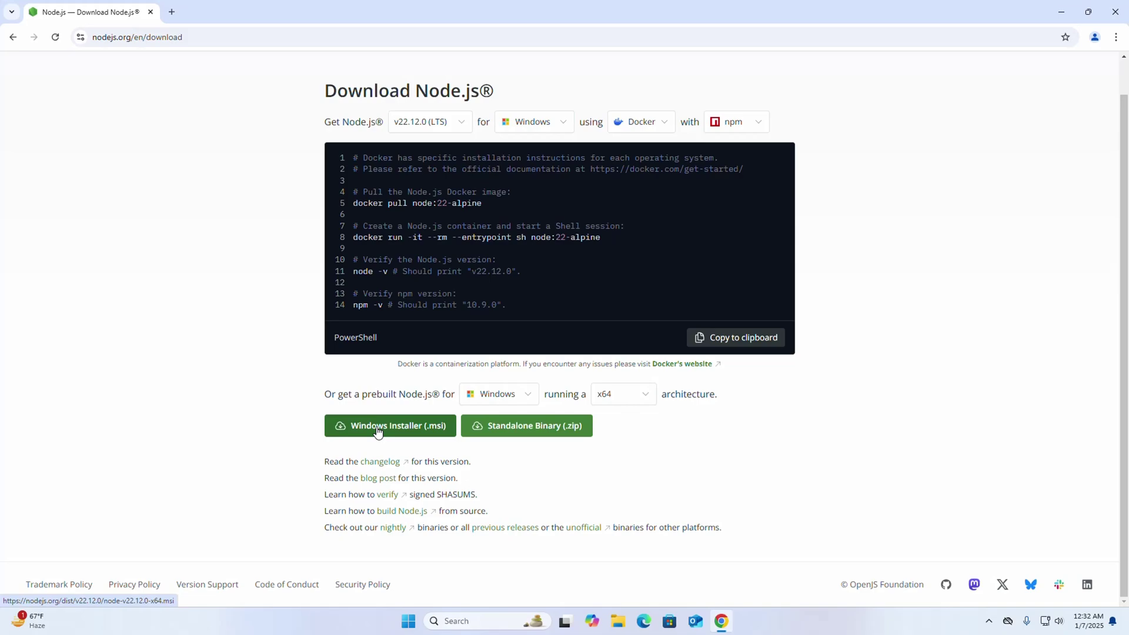
left_click(395, 428)
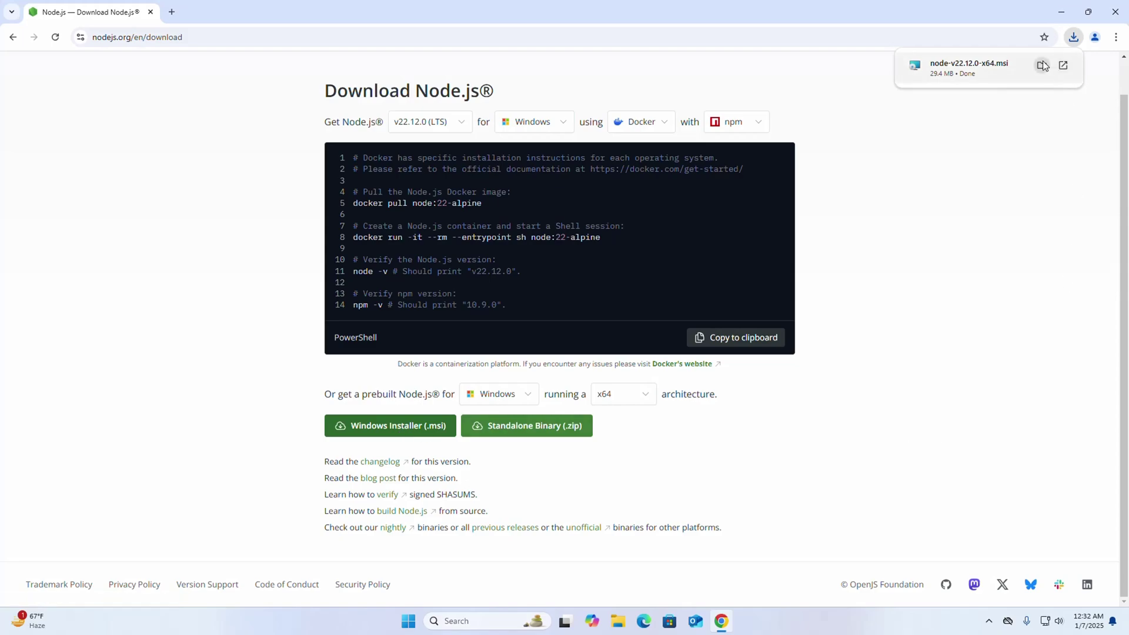
- Show node-v22.12.0-x64 in Downloads and open it to launch the Setup Wizard
left_click(1044, 65)
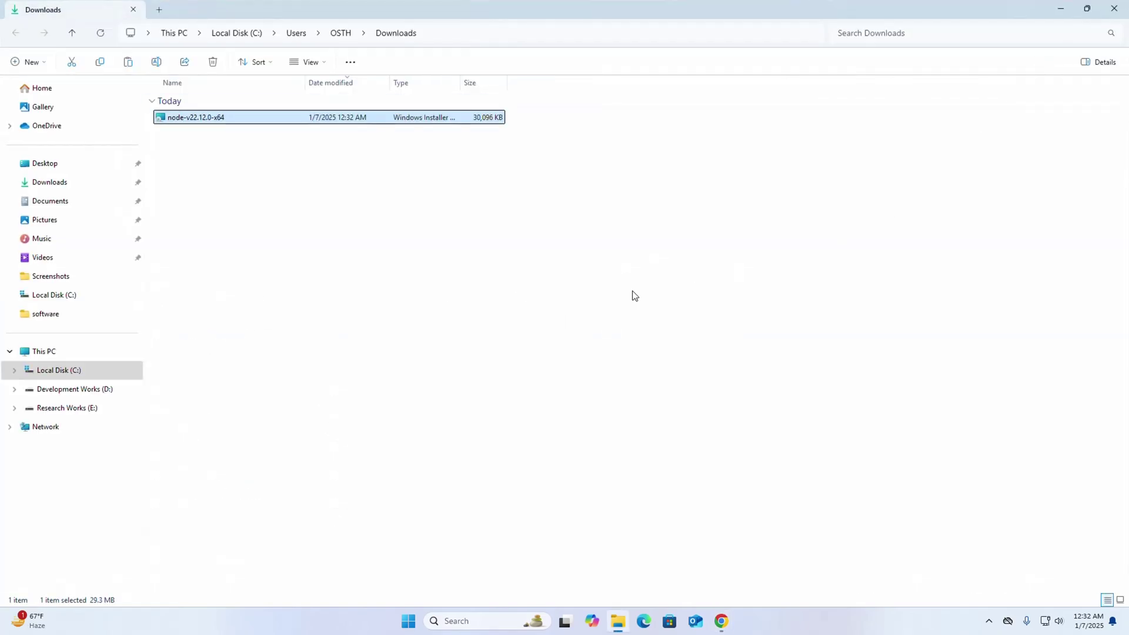
left_click(304, 203)
left_click(227, 119)
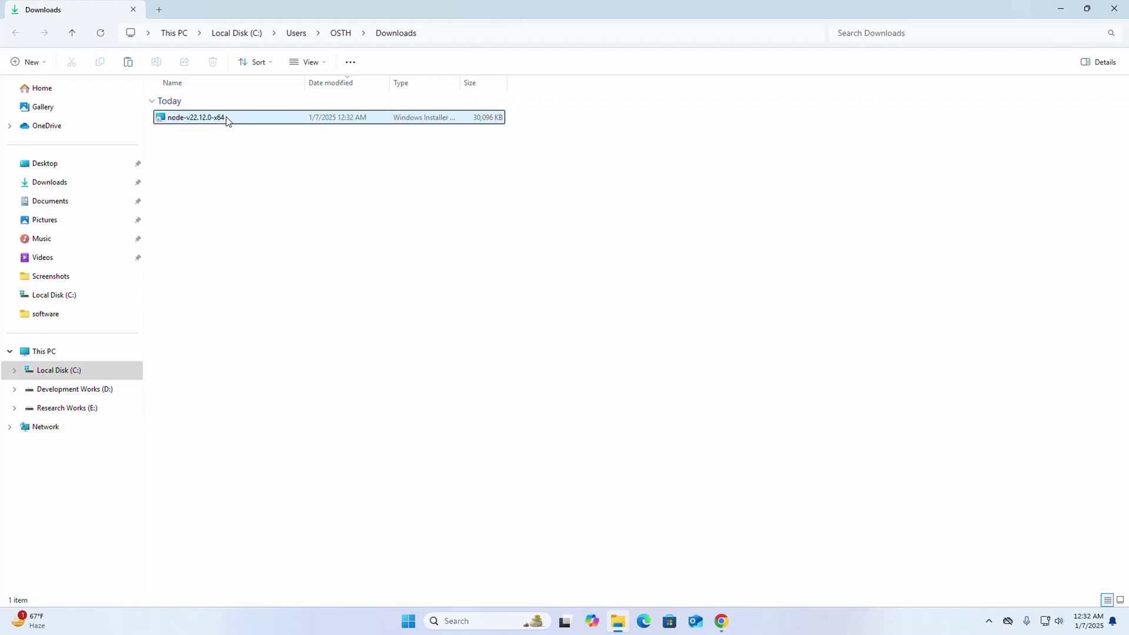
right_click(226, 119)
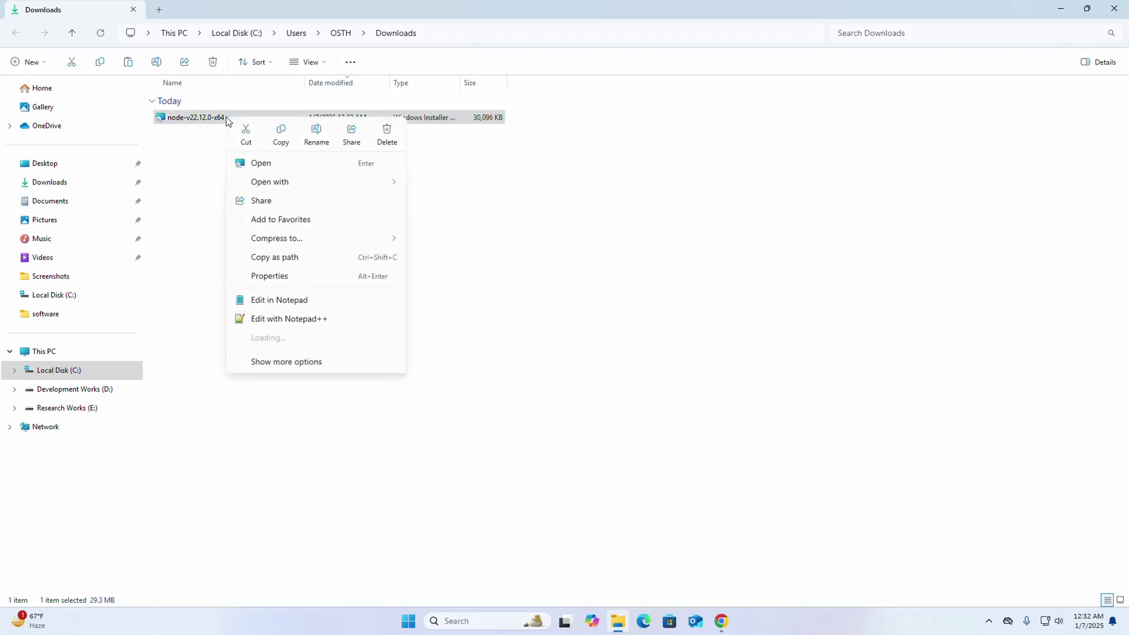
left_click(260, 167)
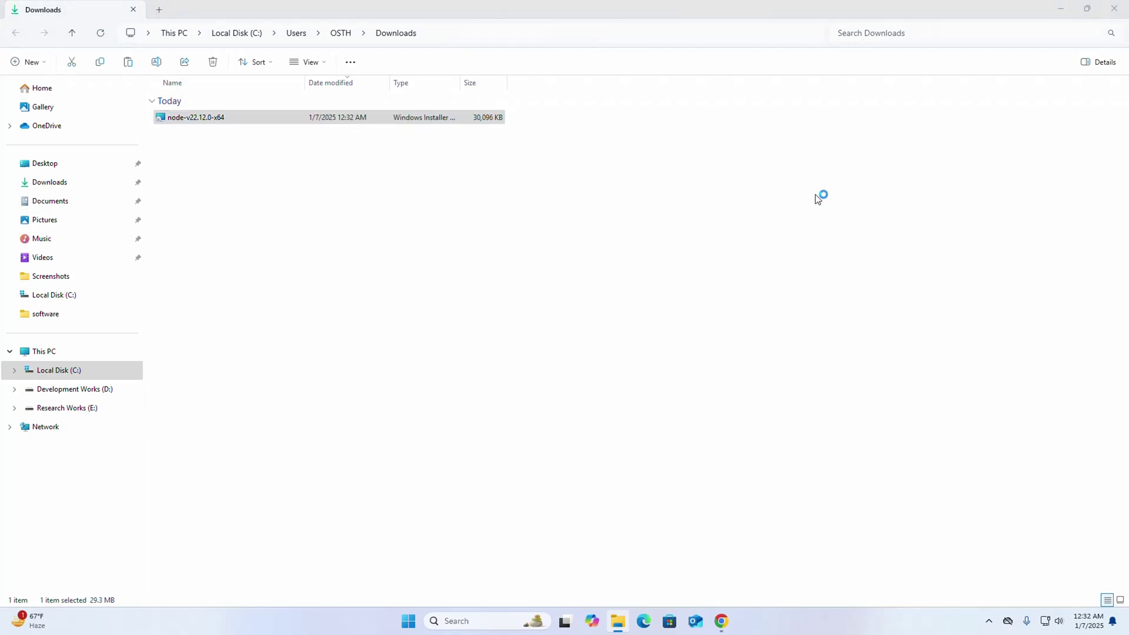
- Minimize the other windows and accept the Node.js license agreement terms
left_click(1061, 8)
left_click(1059, 8)
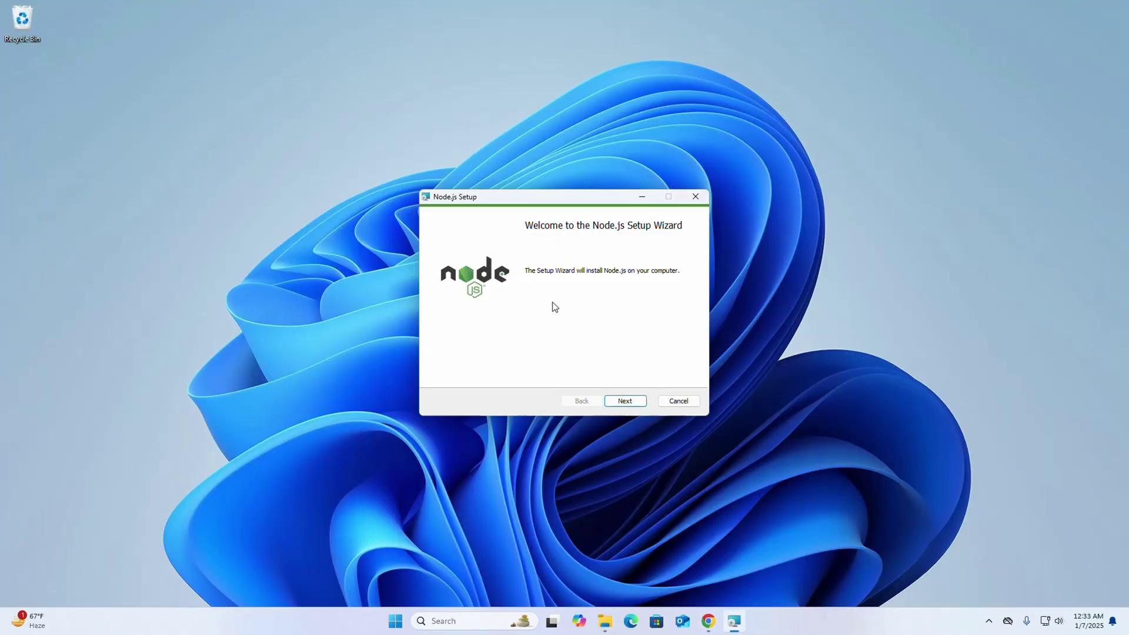
left_click(625, 401)
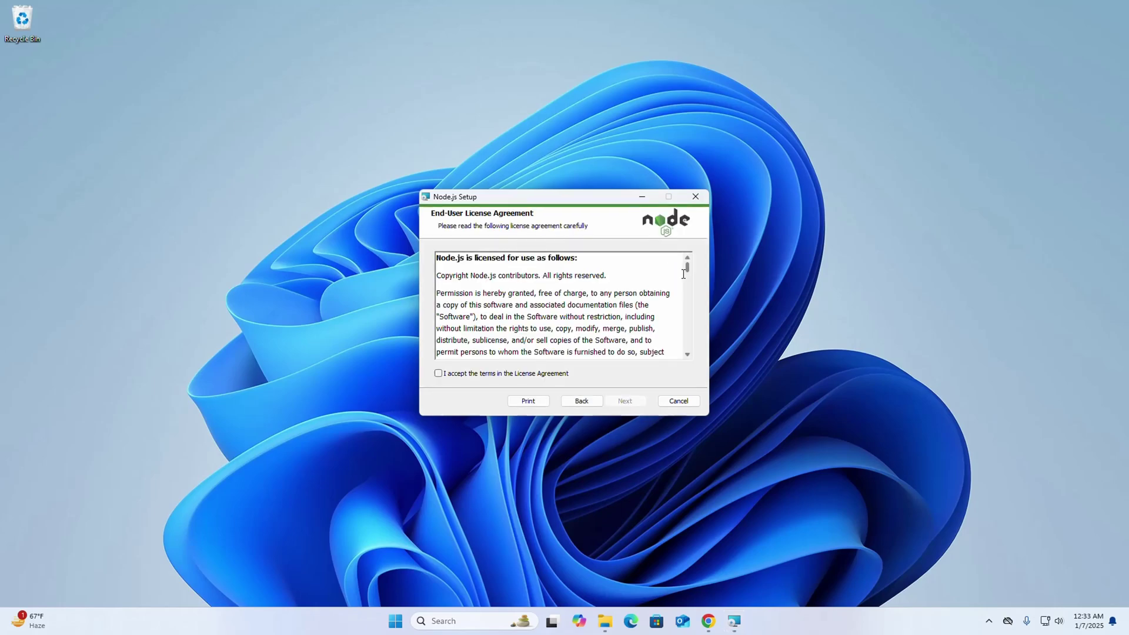
left_click_drag(687, 266, 687, 351)
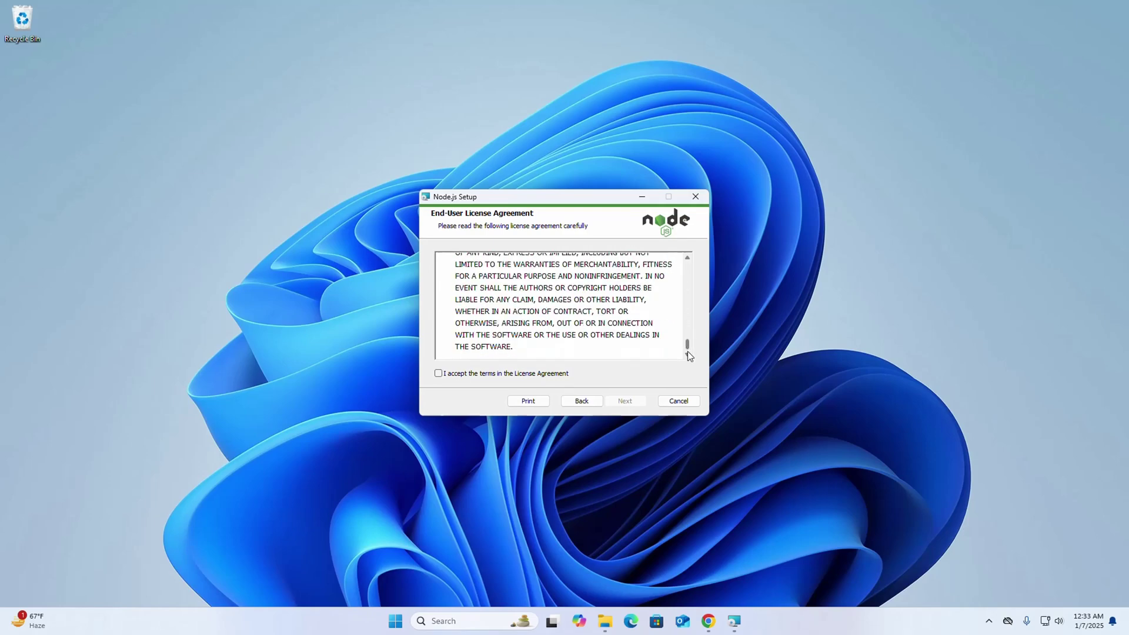
left_click(438, 374)
left_click(626, 401)
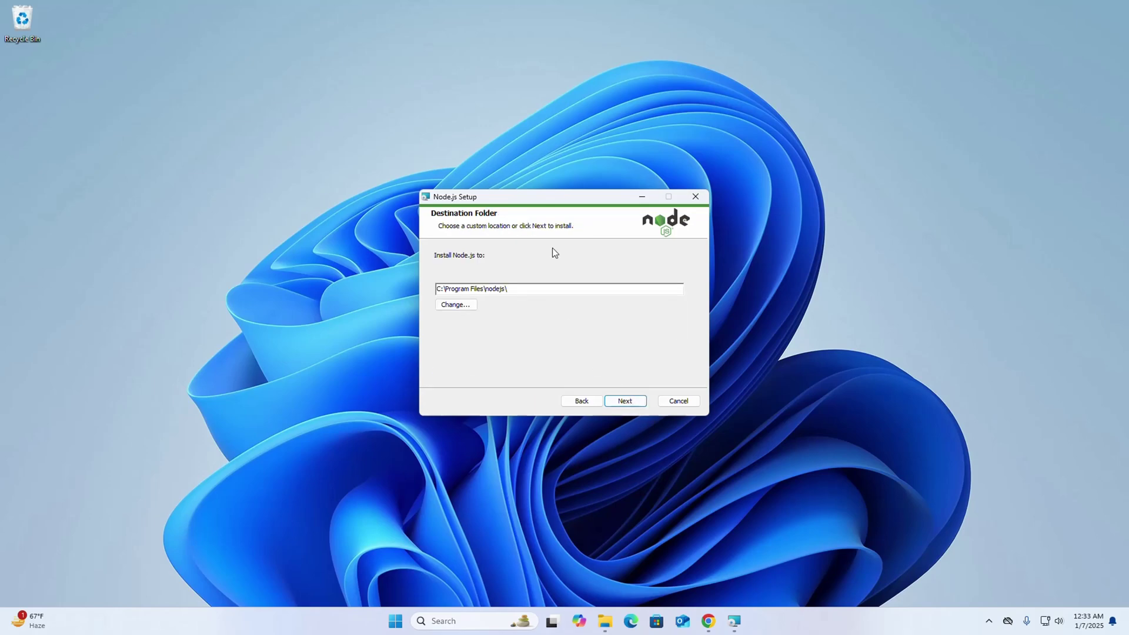
- Check the Change... folder dialog but keep C:\Program Files\nodejs\ as the install path
left_click(473, 306)
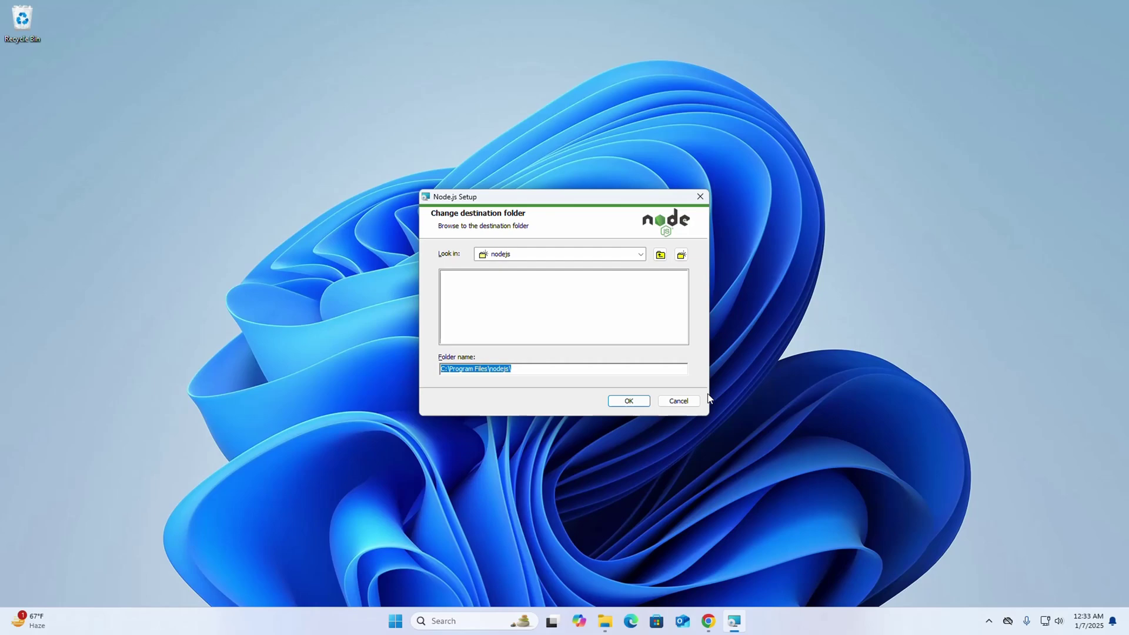
left_click(630, 400)
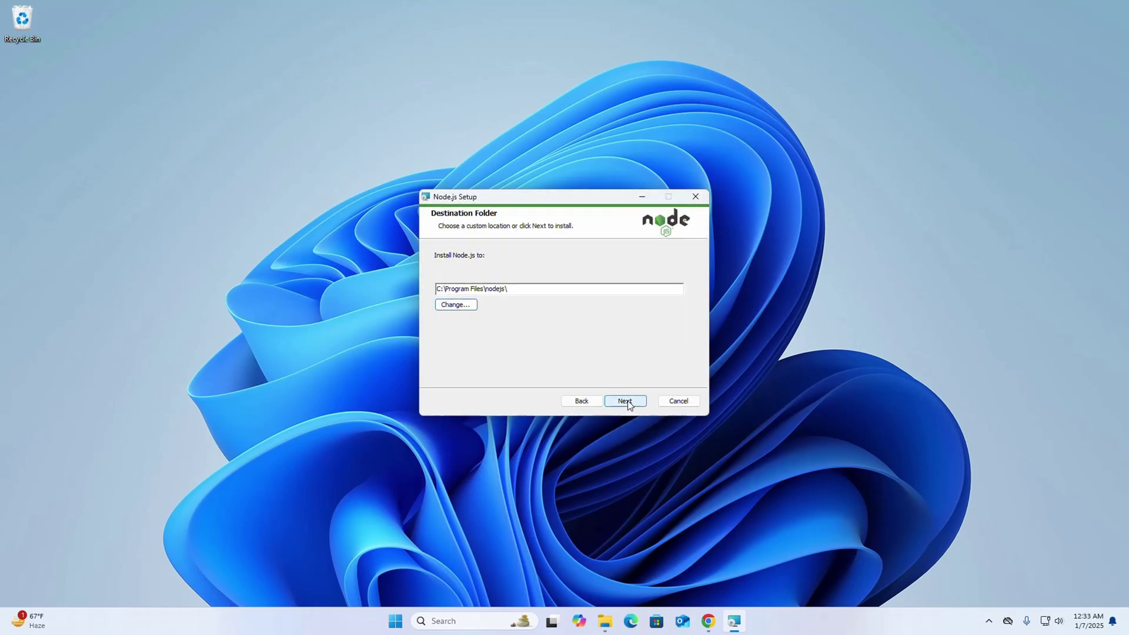
key("shift+Tab")
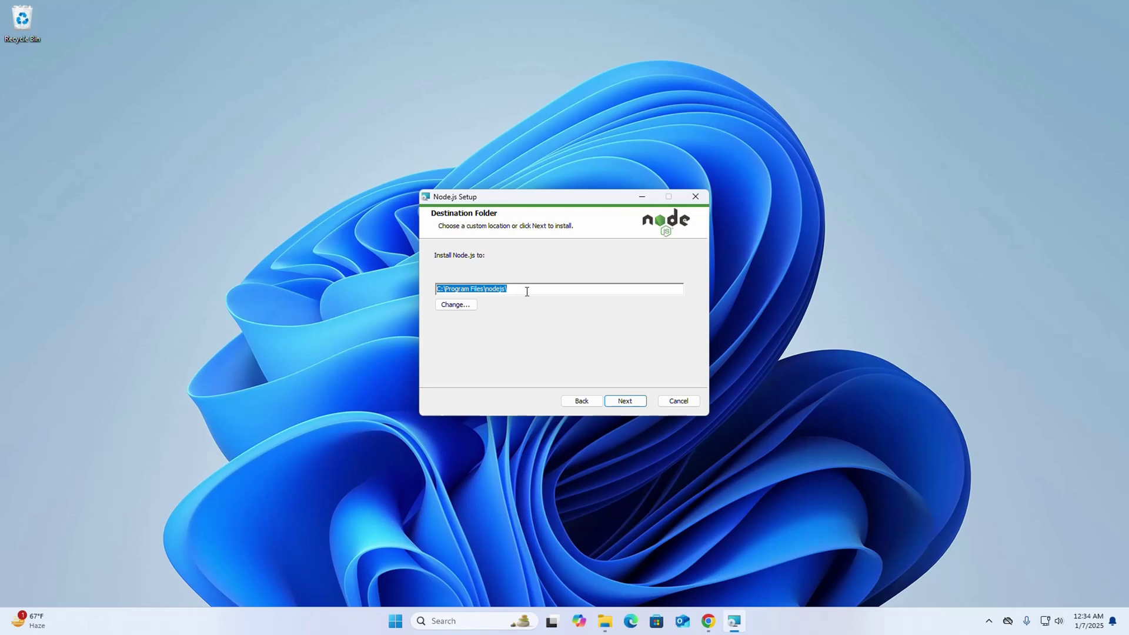
left_click(527, 289)
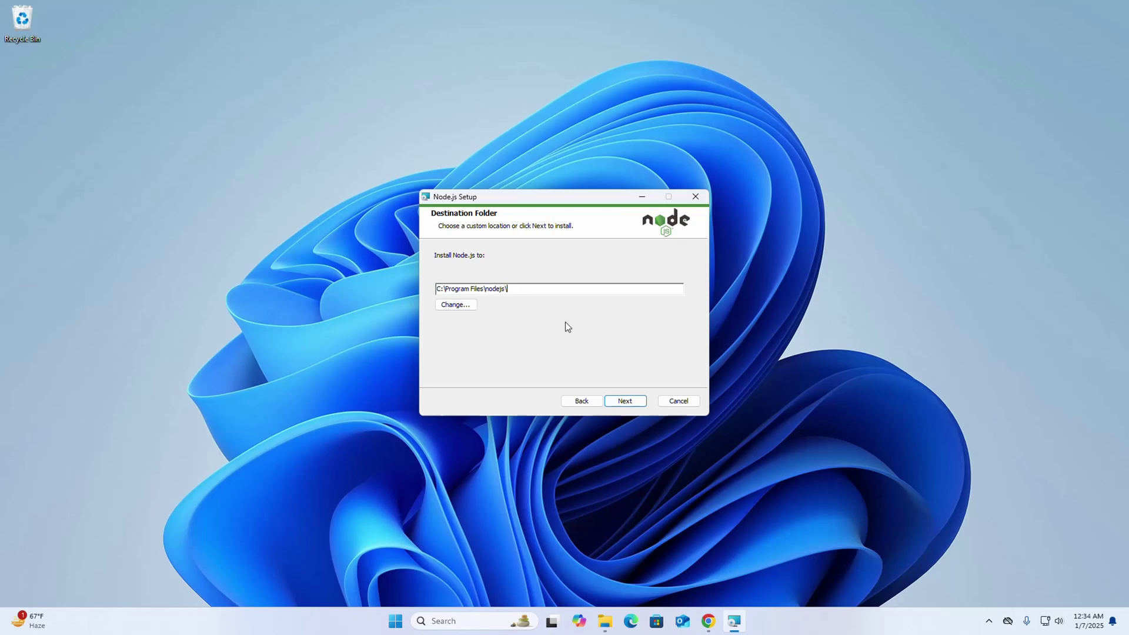
- Review the Node.js runtime, corepack, Add to PATH and npm features, leaving all unchanged
left_click(627, 402)
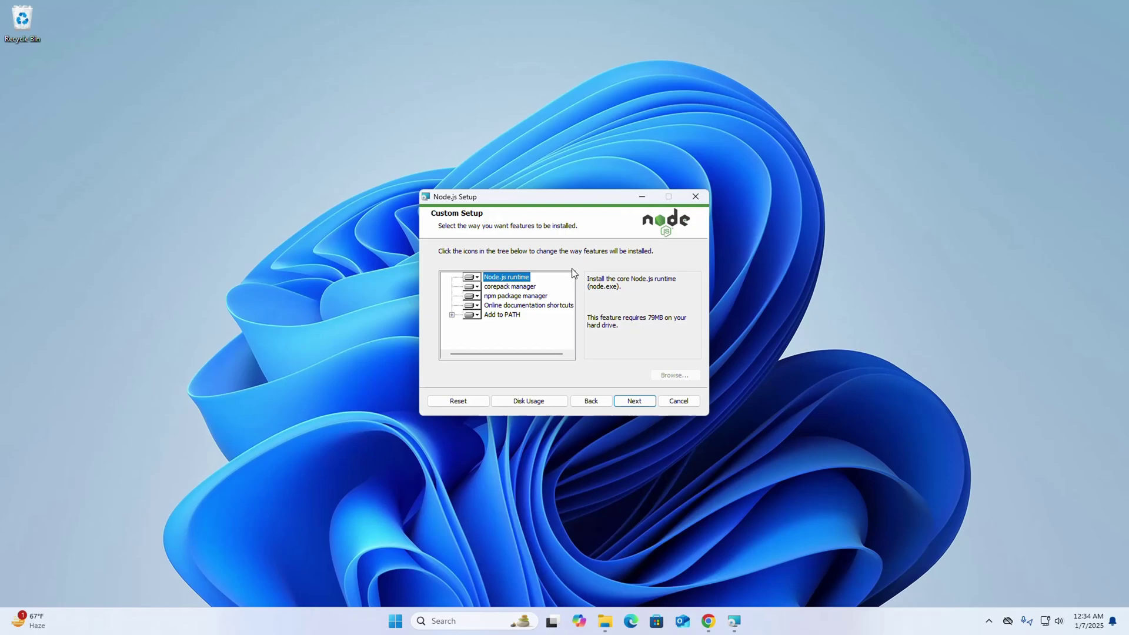
left_click(476, 277)
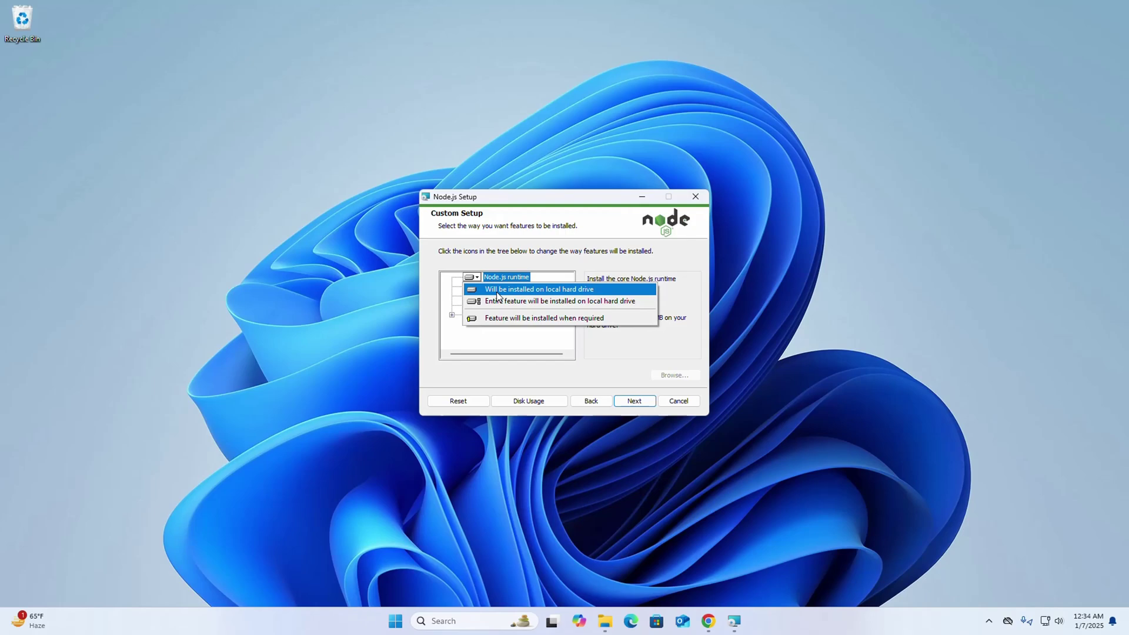
left_click(496, 295)
left_click(477, 287)
left_click(517, 300)
left_click(477, 315)
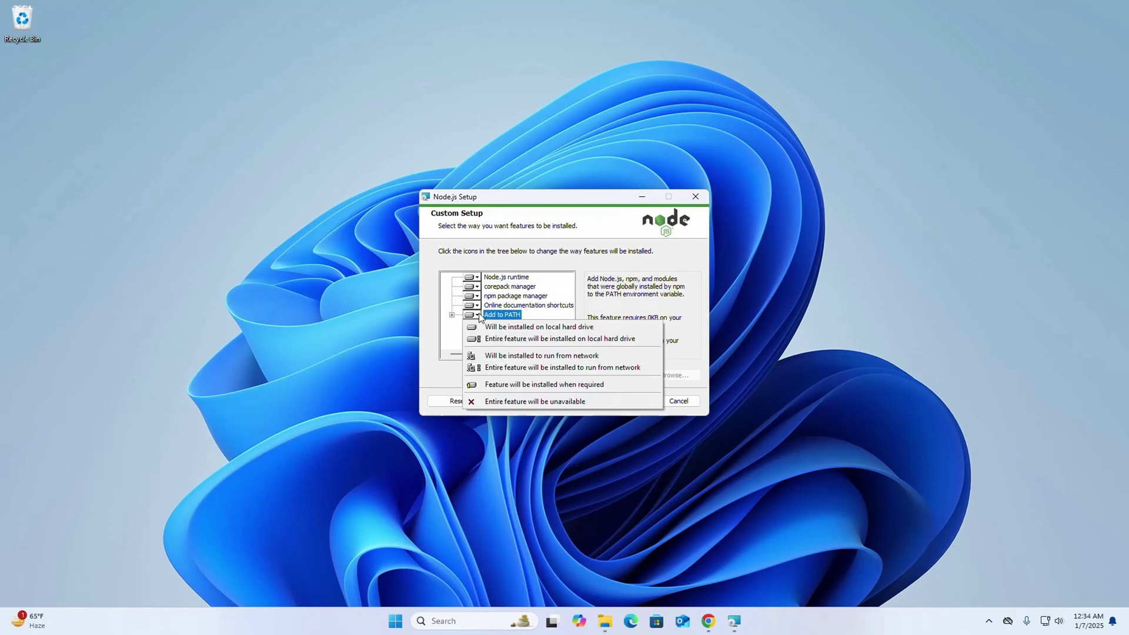
left_click(520, 327)
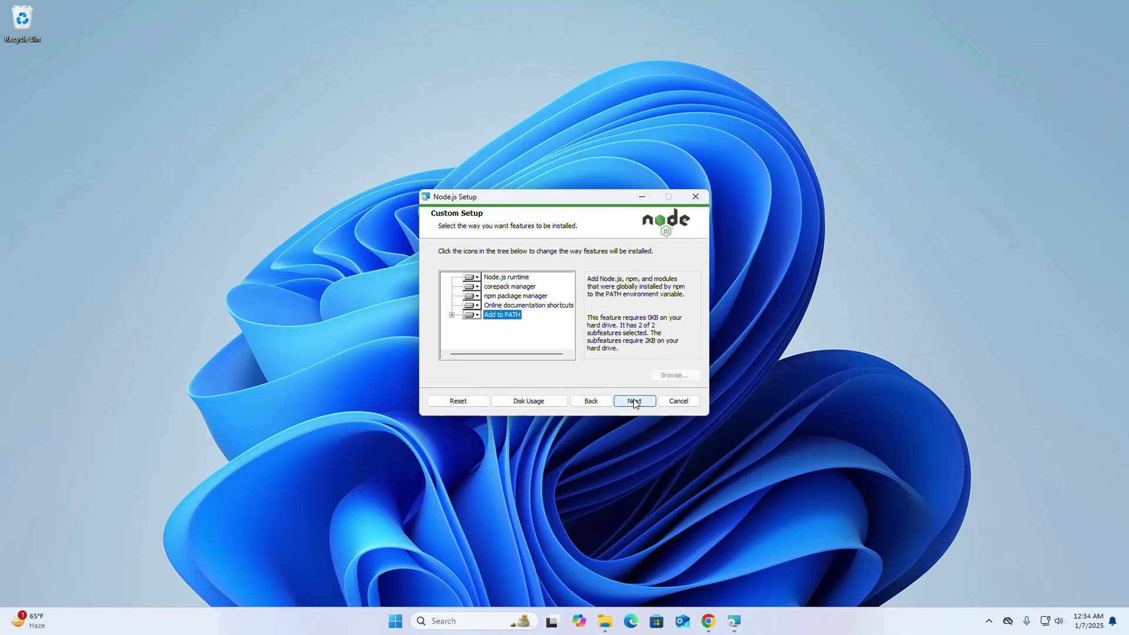
left_click(477, 296)
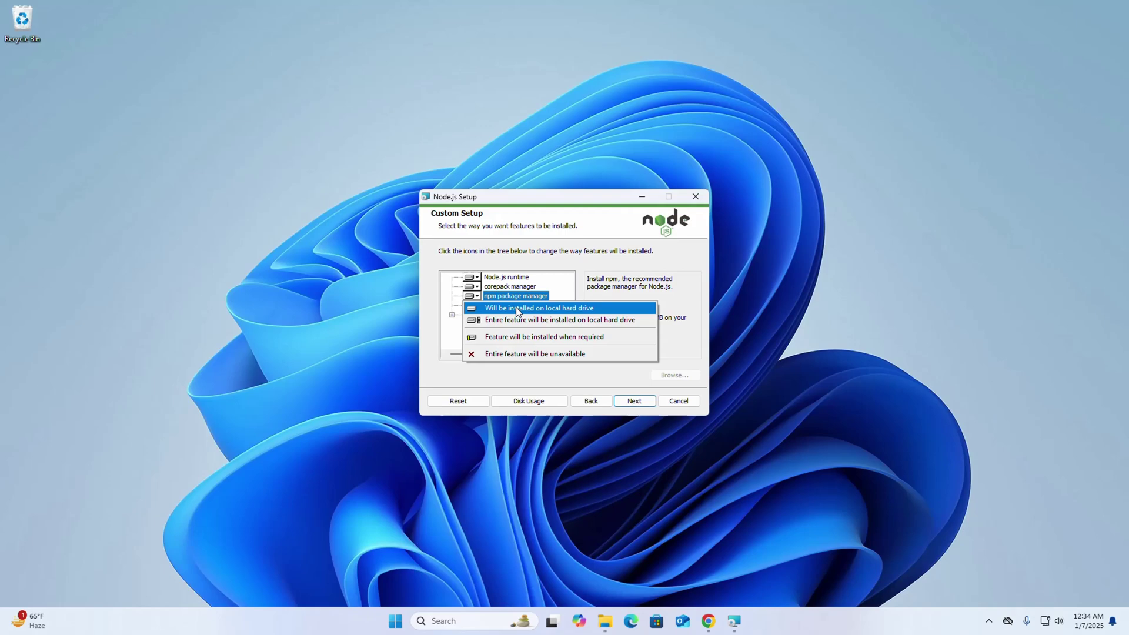
left_click(517, 307)
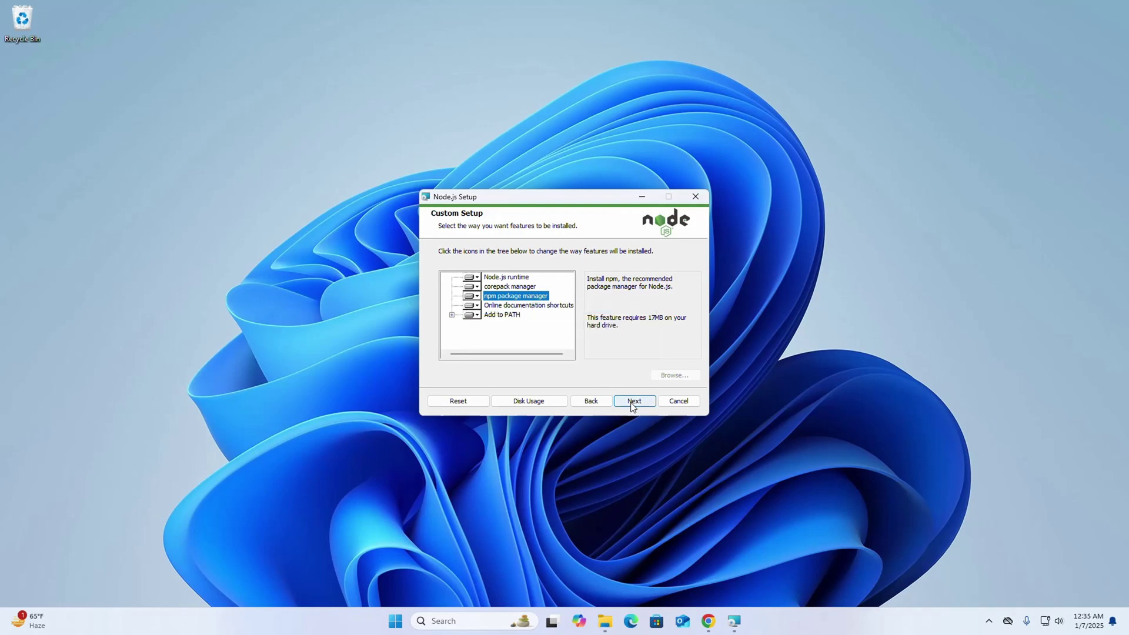
- Leave the Chocolatey native-module tools unticked and reach the Ready to install page
left_click(633, 403)
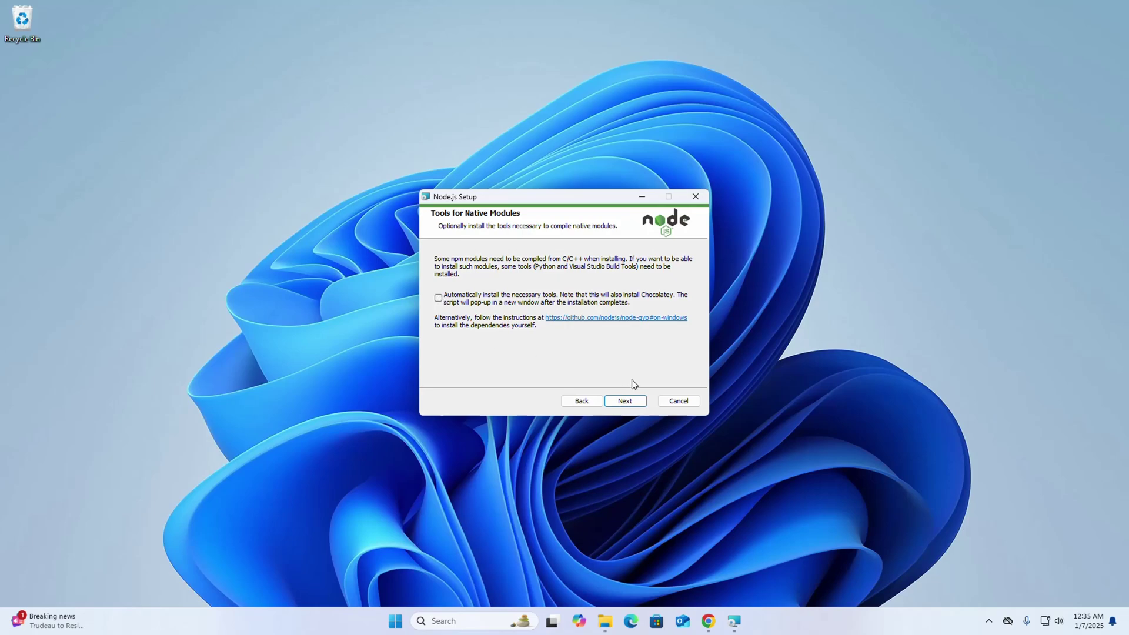
left_click(626, 401)
left_click(624, 402)
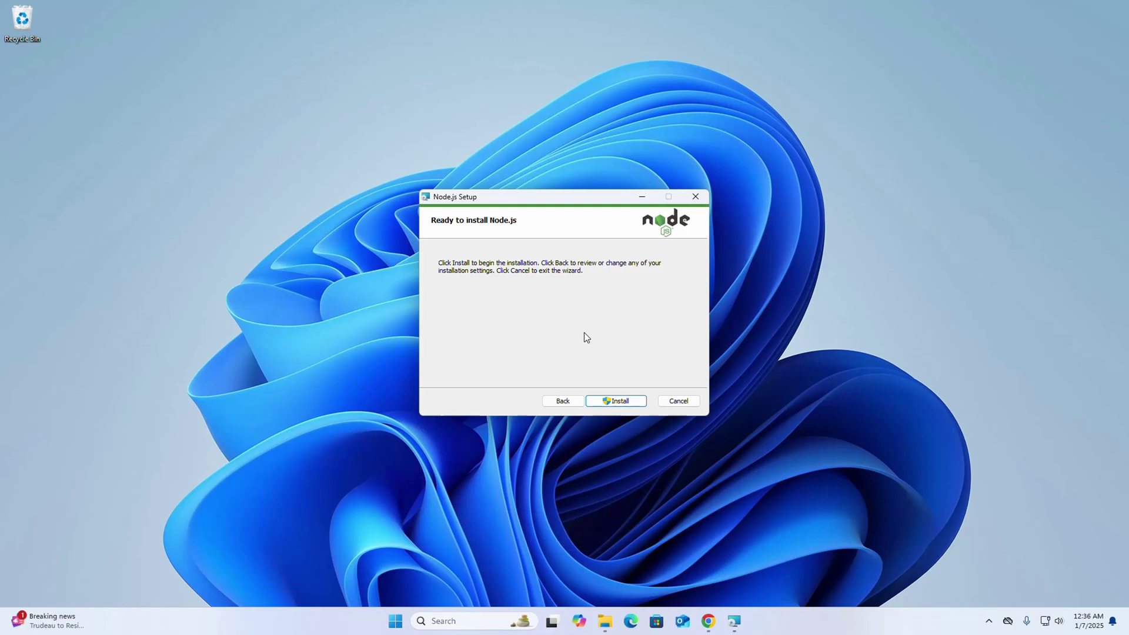
- Run the install, answer Yes to User Account Control, and Finish the wizard
left_click(617, 401)
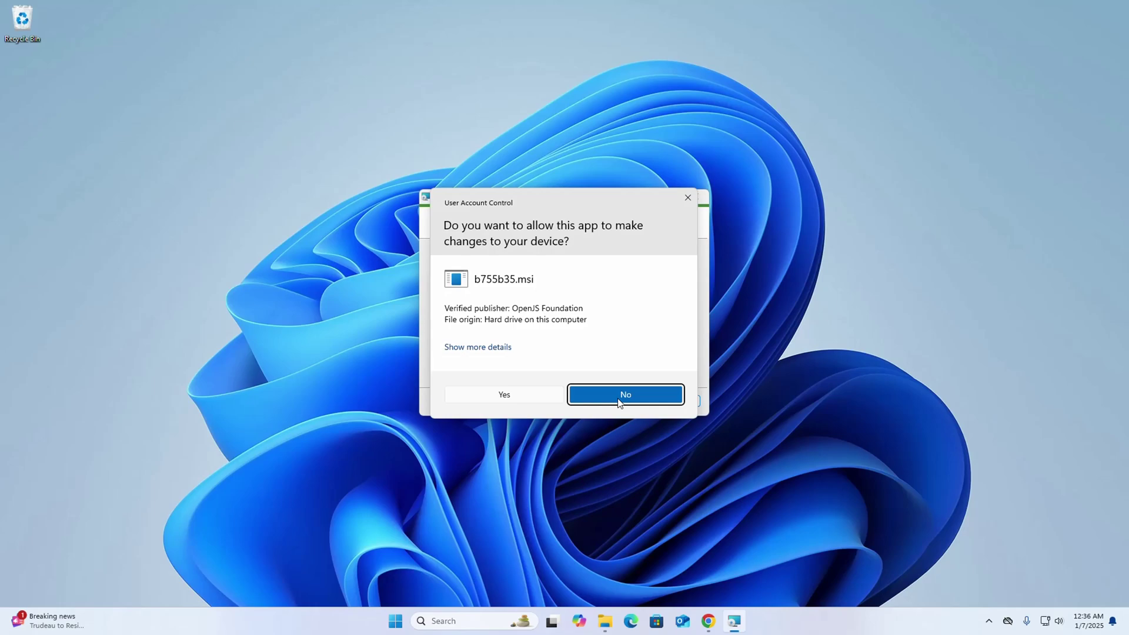
left_click(523, 393)
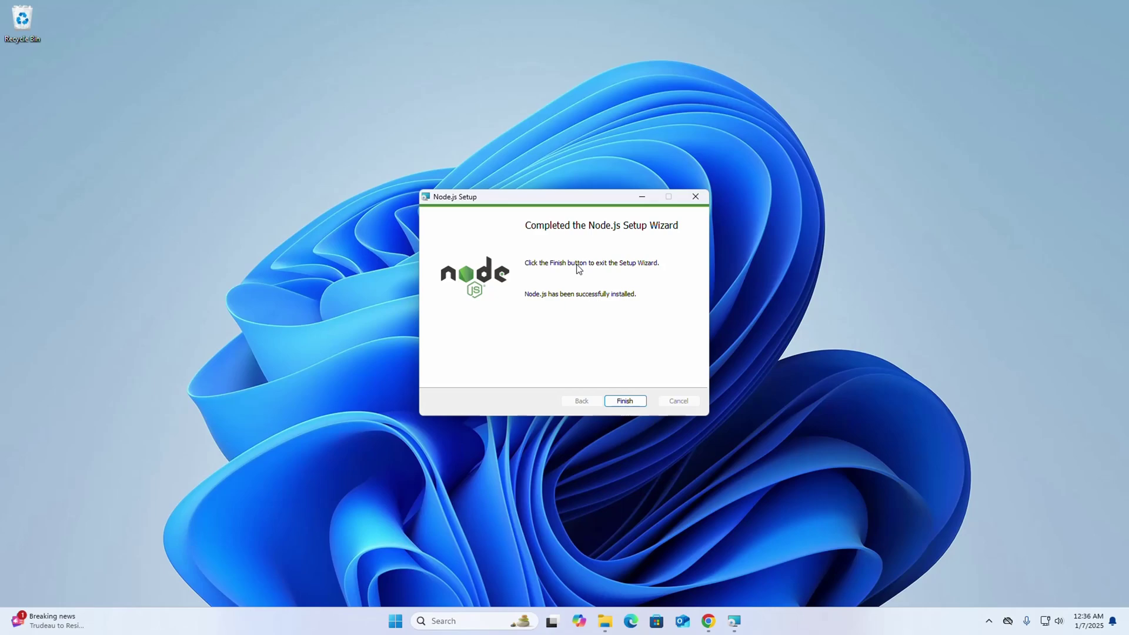
left_click(624, 401)
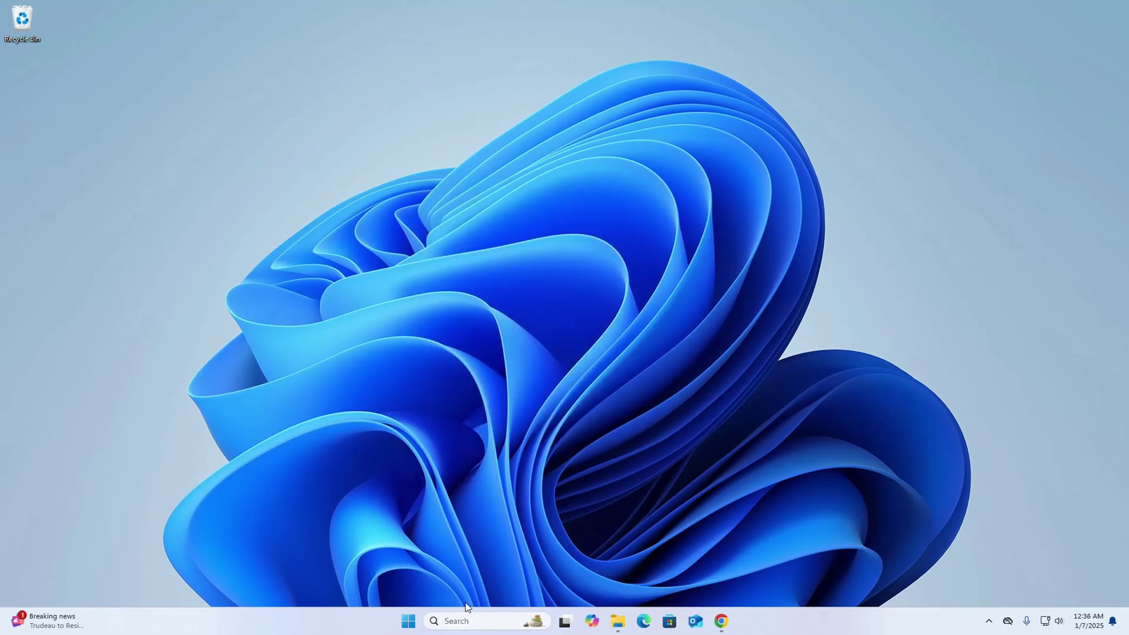
- Search Windows for 'node' and open the Node.js command prompt result
left_click(459, 620)
type("node")
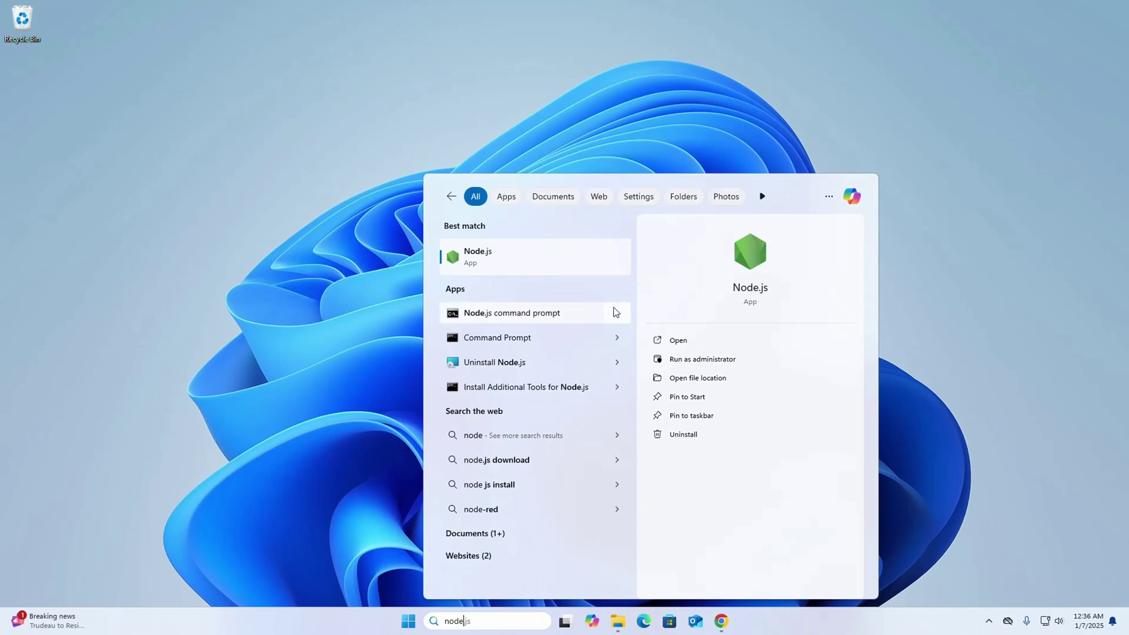
left_click(616, 316)
left_click(750, 254)
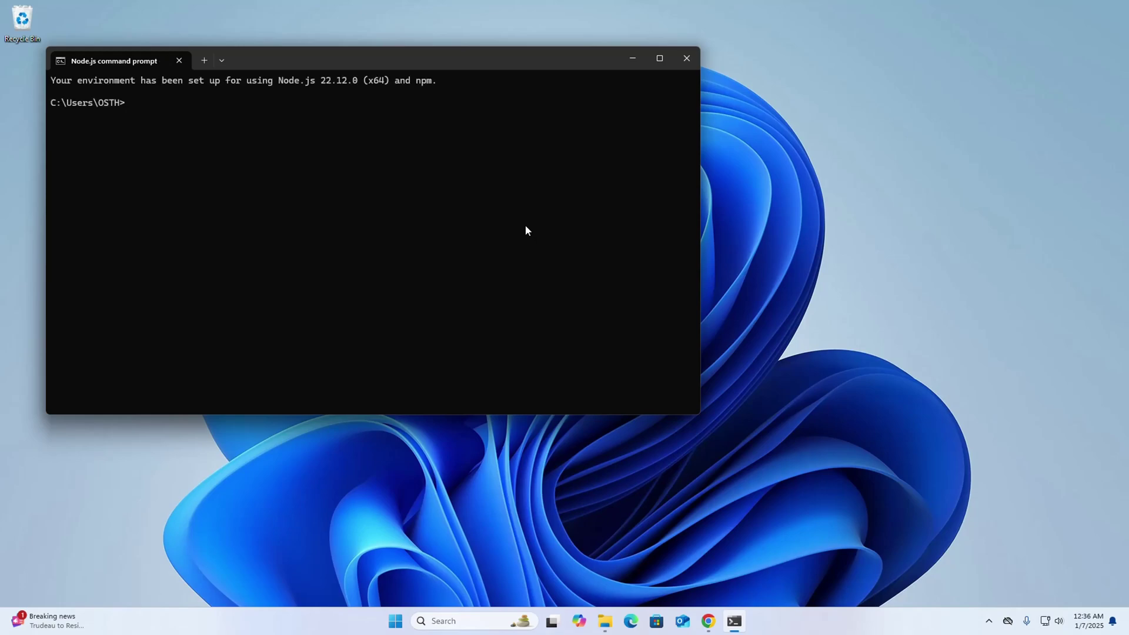
- Run node --version to confirm Node.js v22.12.0
left_click_drag(51, 80, 163, 84)
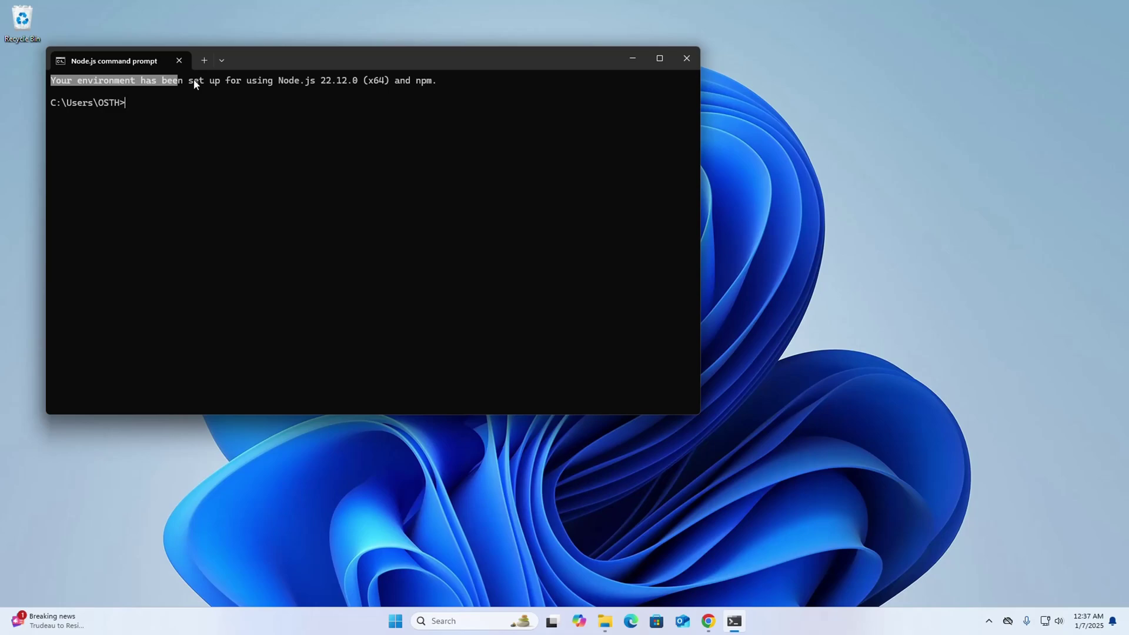
left_click_drag(194, 83, 448, 84)
key("ctrl+c")
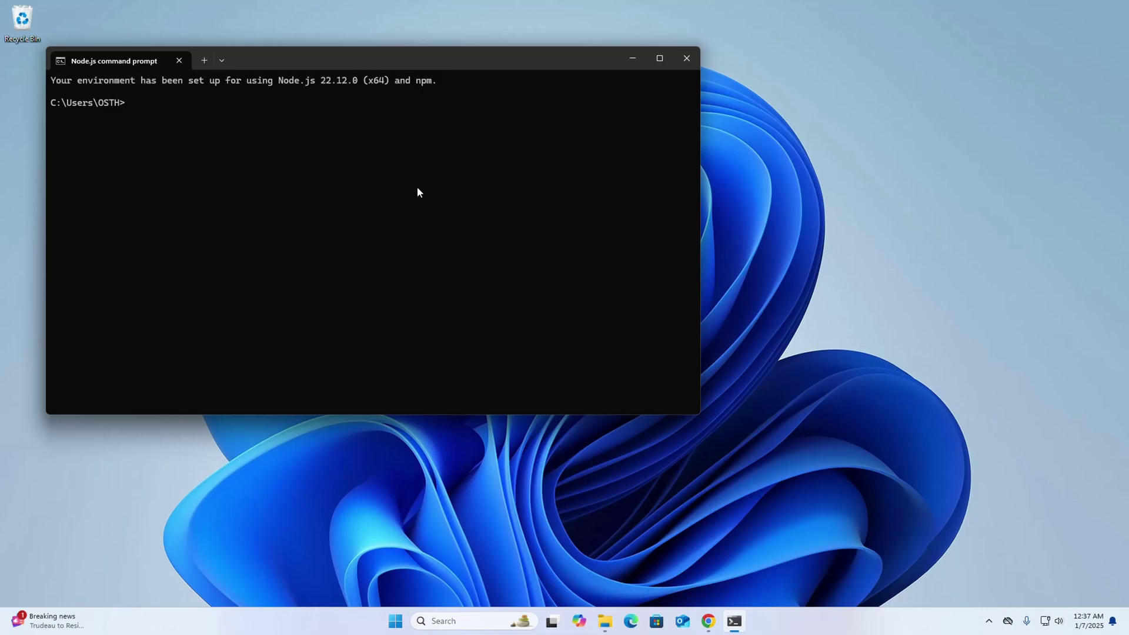
scroll(418, 193, "up", 5)
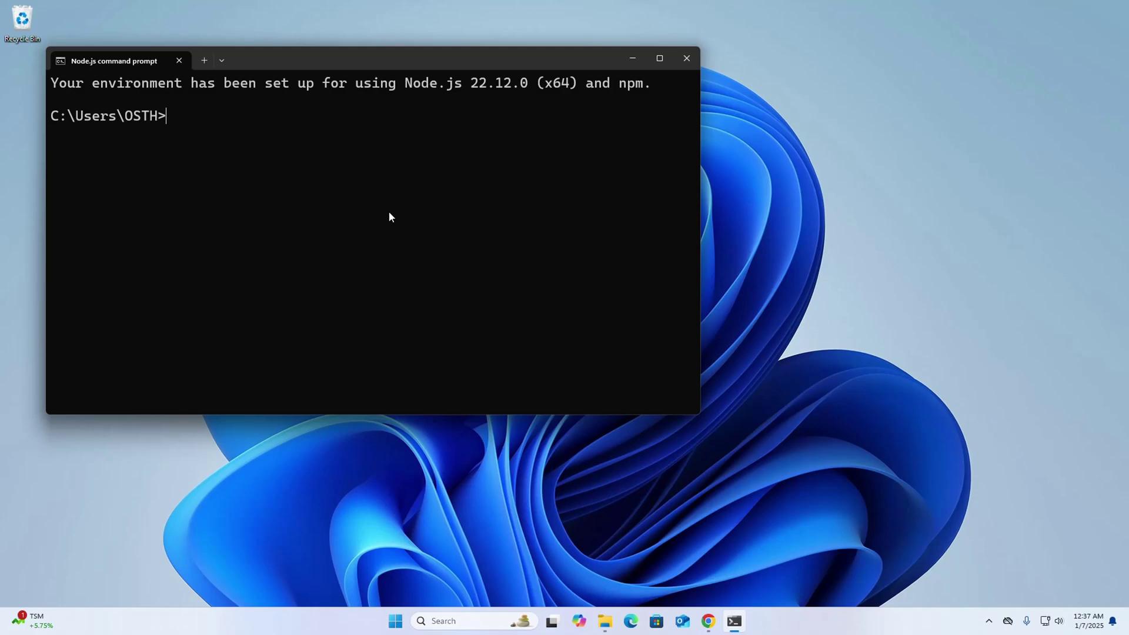
type("node --version")
key("Return")
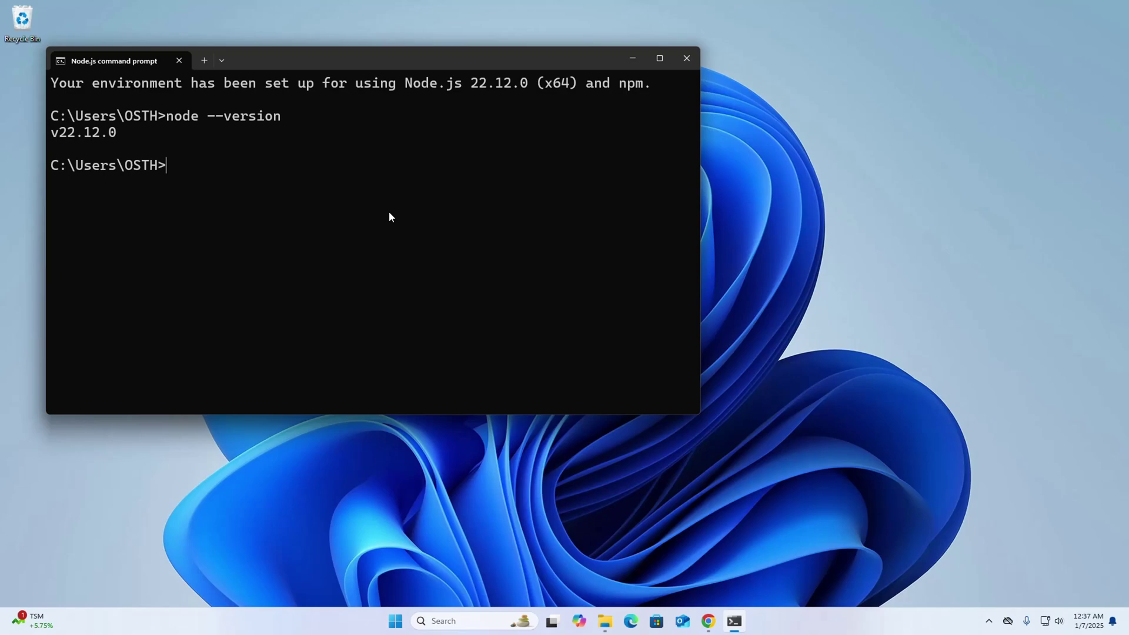
- Edit the recalled command into npm --version, confirm npm 10.9.0, and maximize the window
key("Up")
key("Left")
key("Left")
key("Left")
key("Left")
key("Left")
key("Left")
key("Left")
key("Left")
key("Left")
key("Left")
key("Left")
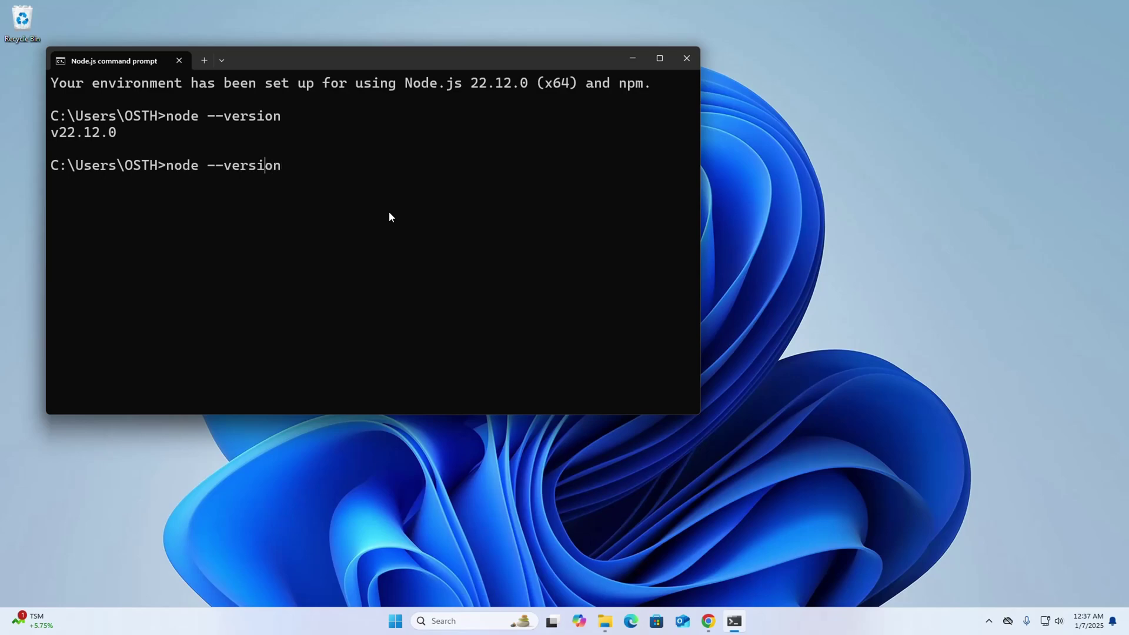
key("BackSpace")
key("BackSpace")
key("Delete")
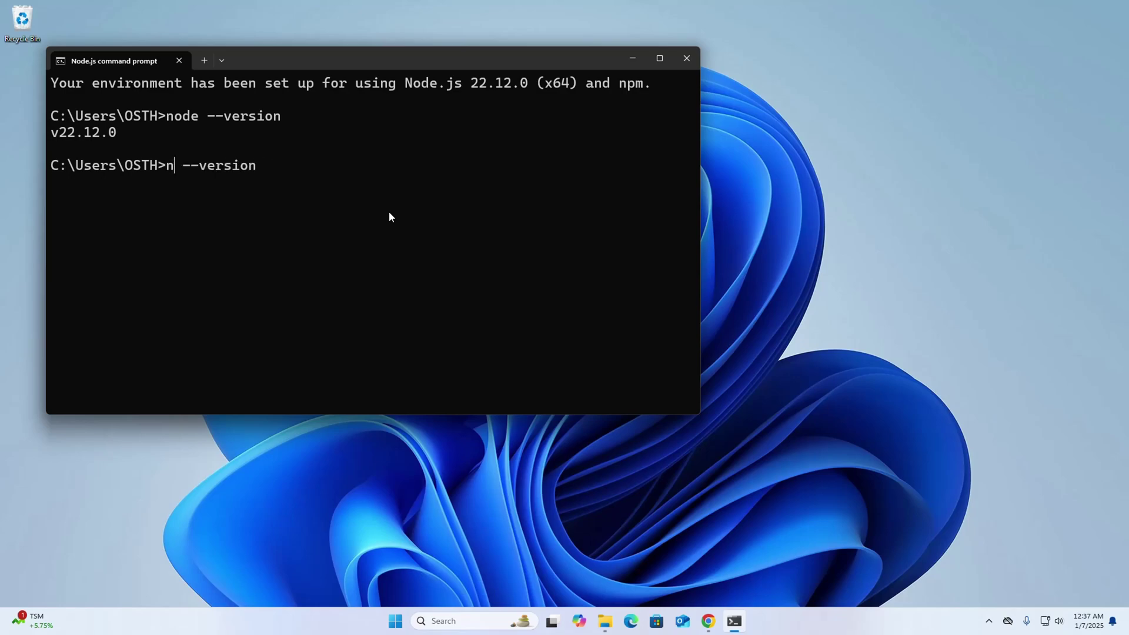
type("pm")
key("Return")
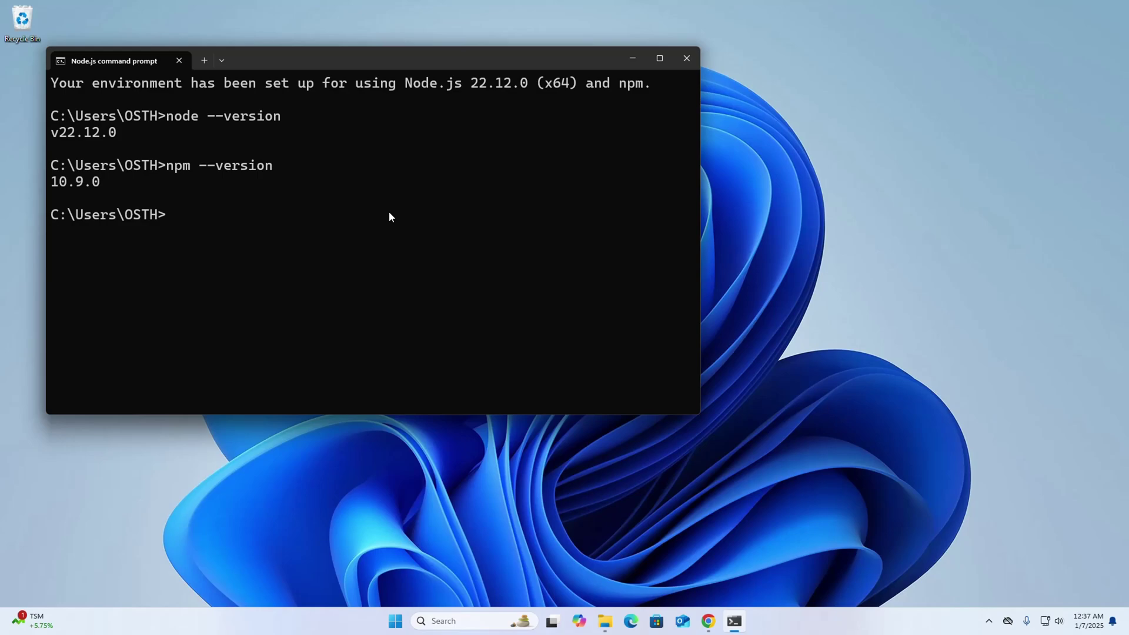
left_click(659, 59)
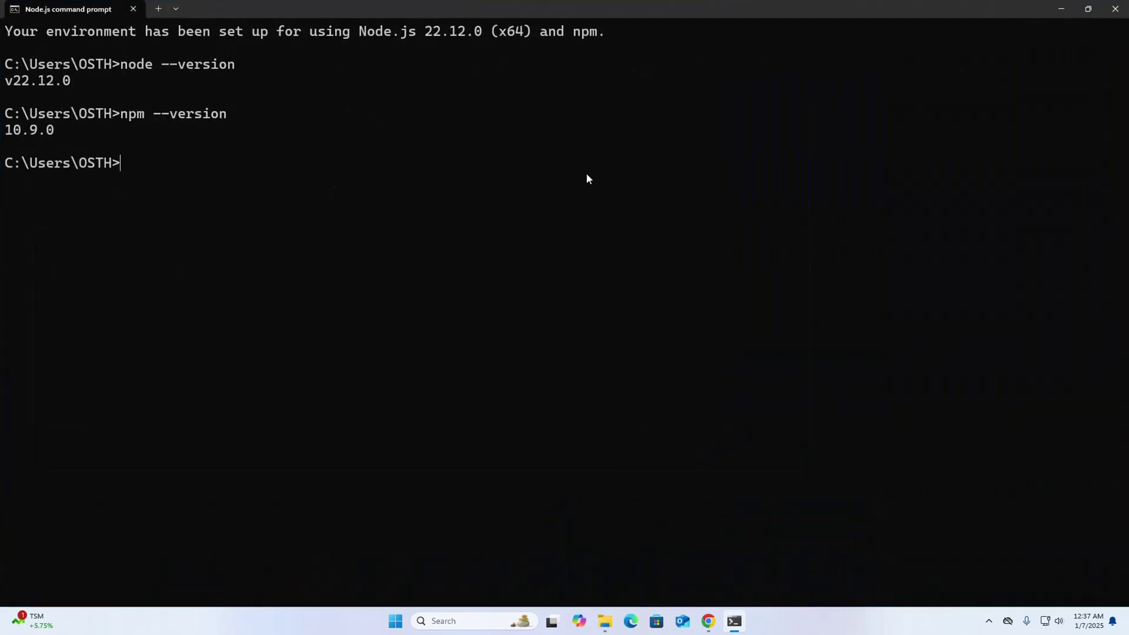
- Start the node REPL, run console.log("IT's Ok"), and exit it with Ctrl+C
type("node")
key("Return")
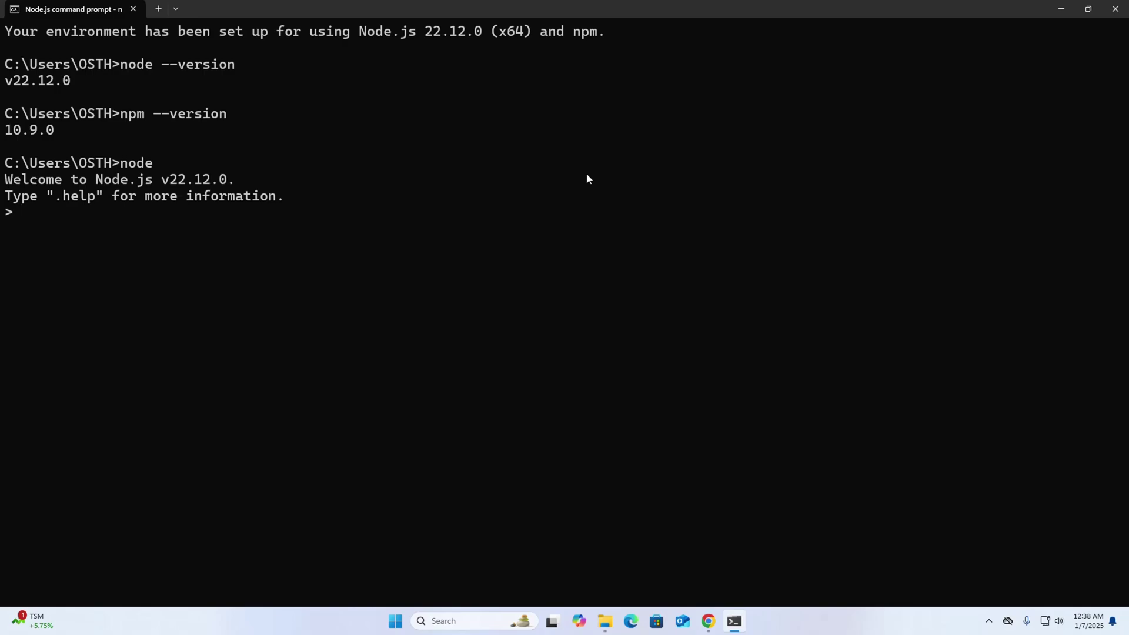
type("console.log(\"\")")
key("Left")
type("\"\"")
key("Left")
type("IT's Ok")
key("Return")
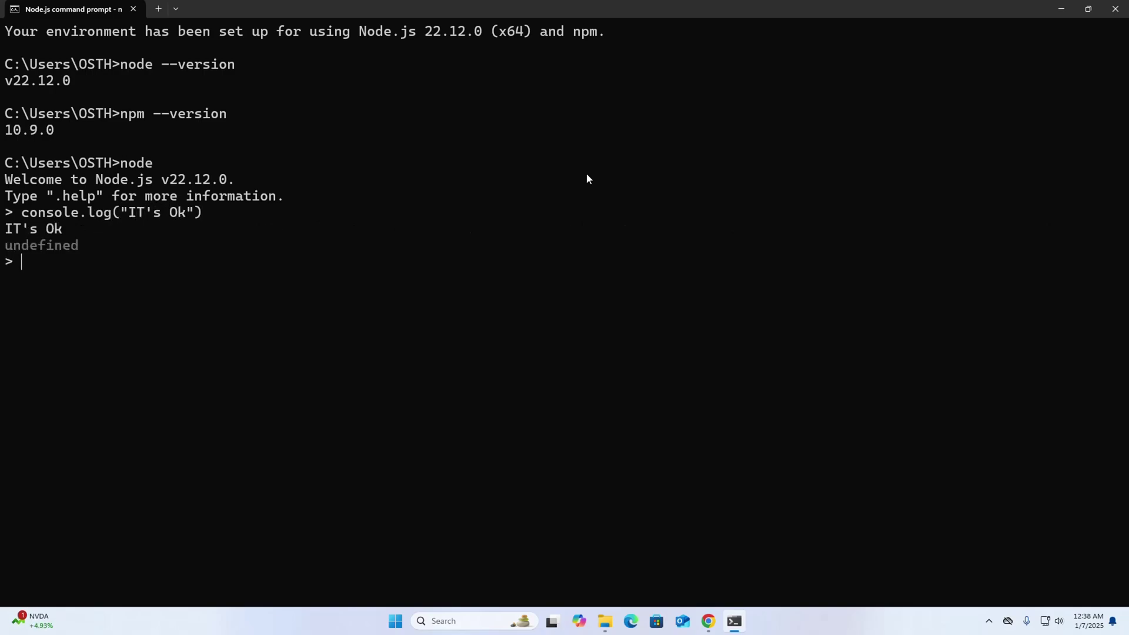
key("ctrl+c")
key("ctrl+c")
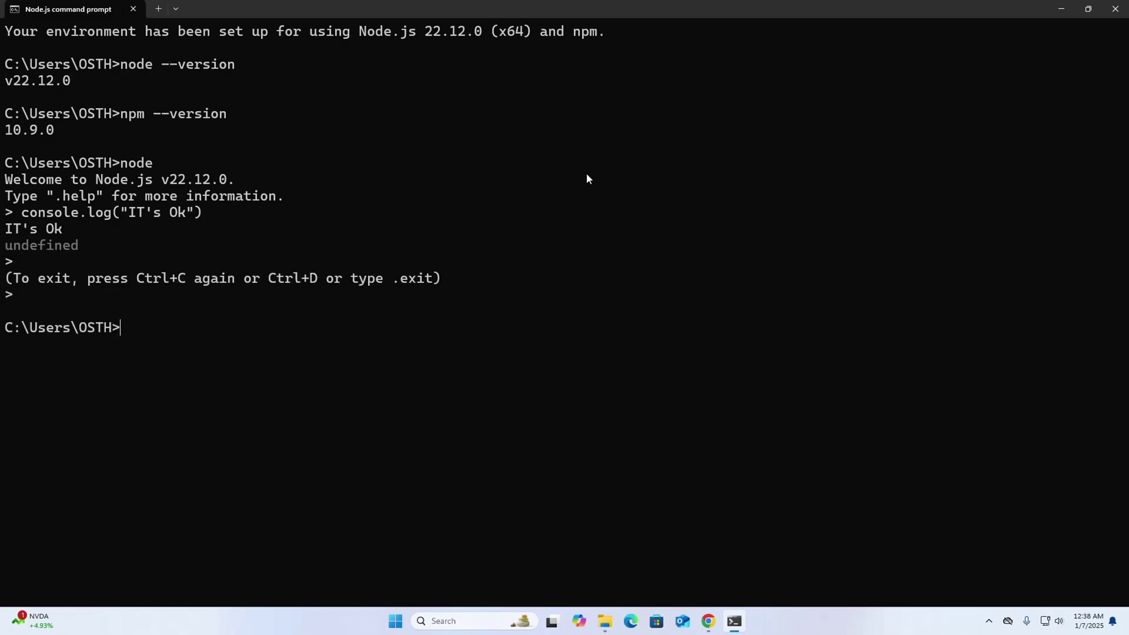